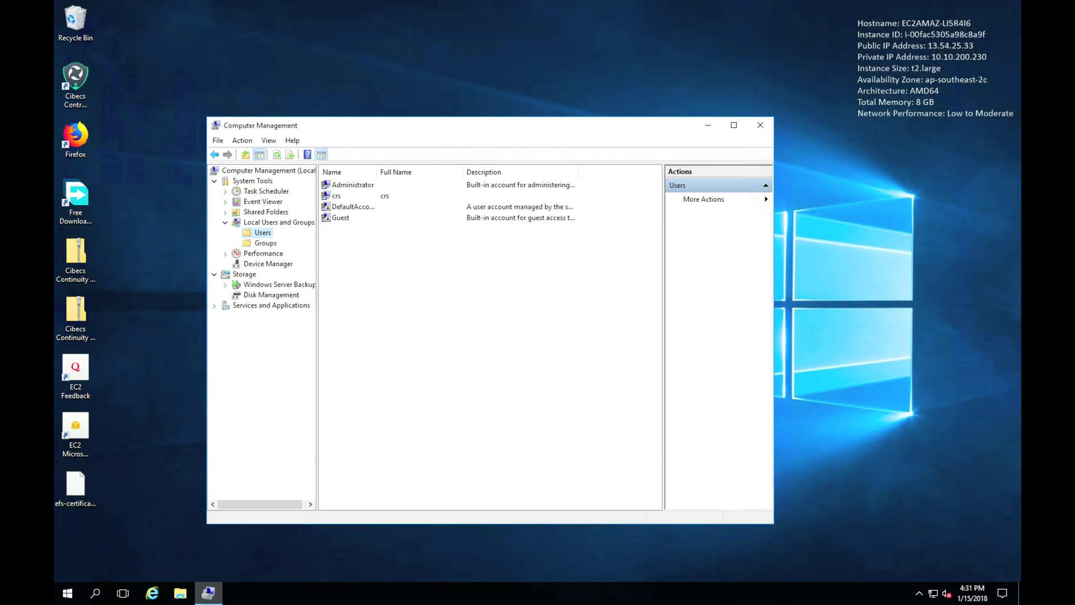
Create a local user named demo, entering and confirming its account password, and close the new-user form
{"action": "right_click", "coordinate": [328, 263]}
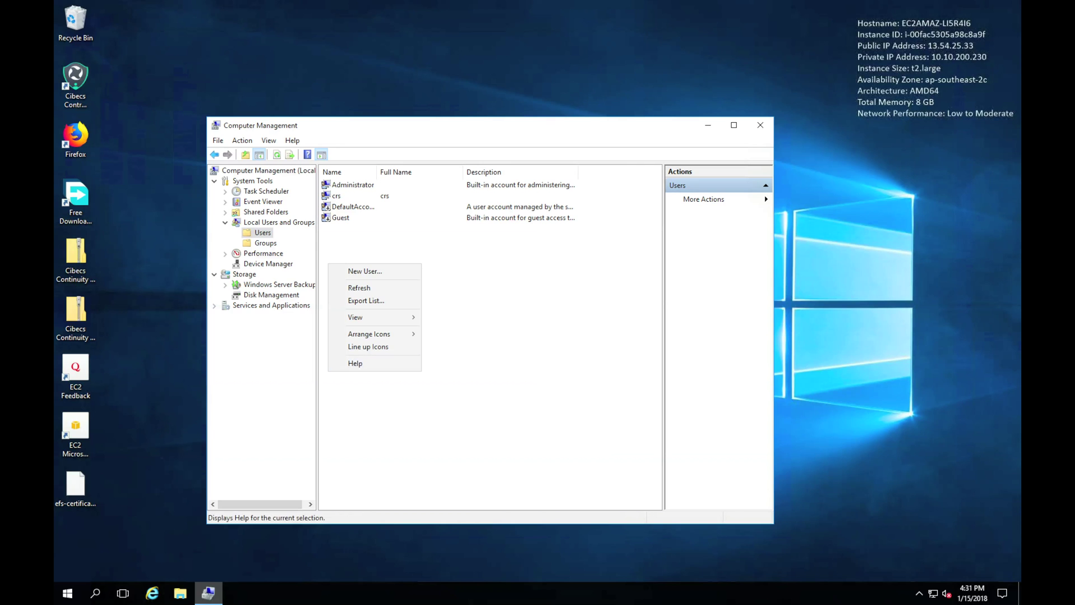
{"action": "key", "text": "Return"}
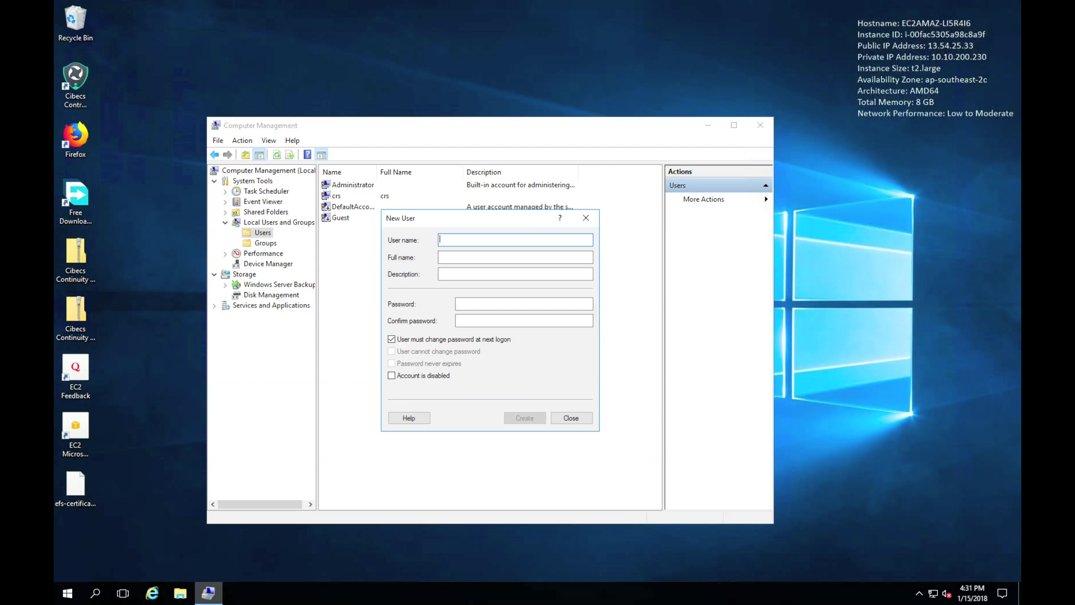
{"action": "type", "text": "demo"}
{"action": "key", "text": "Tab"}
{"action": "key", "text": "Tab"}
{"action": "key", "text": "Tab"}
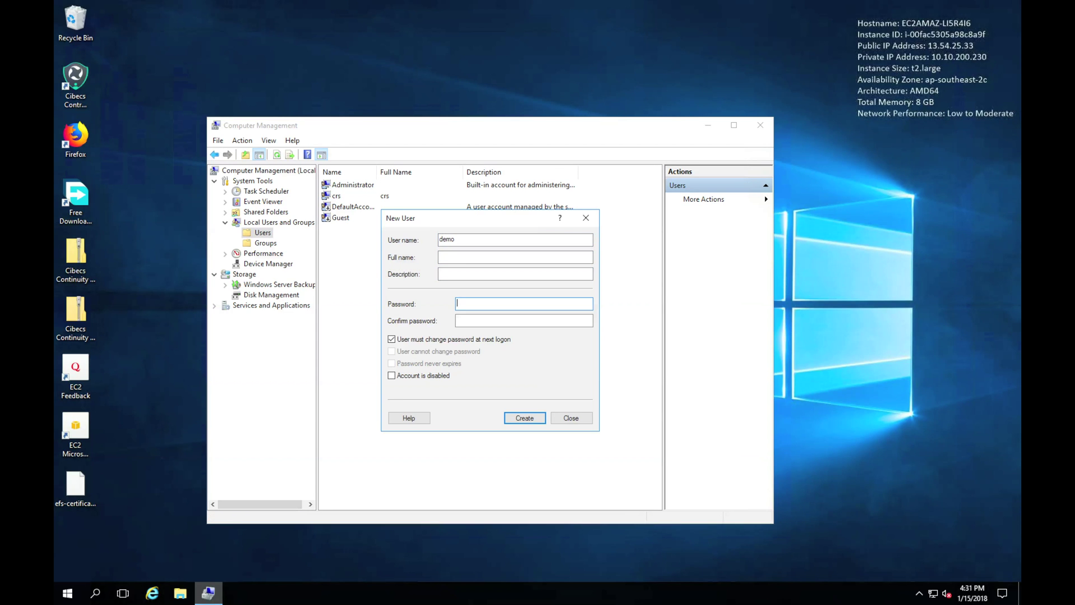
{"action": "type", "text": "••••••••••"}
{"action": "key", "text": "Tab"}
{"action": "type", "text": "••••••••••"}
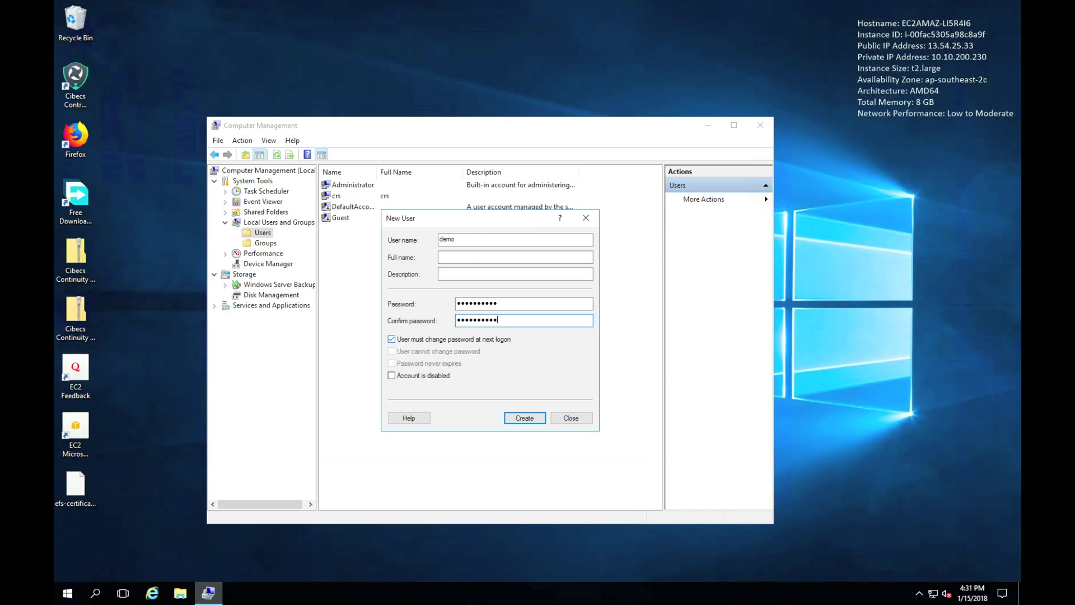
{"action": "key", "text": "Return"}
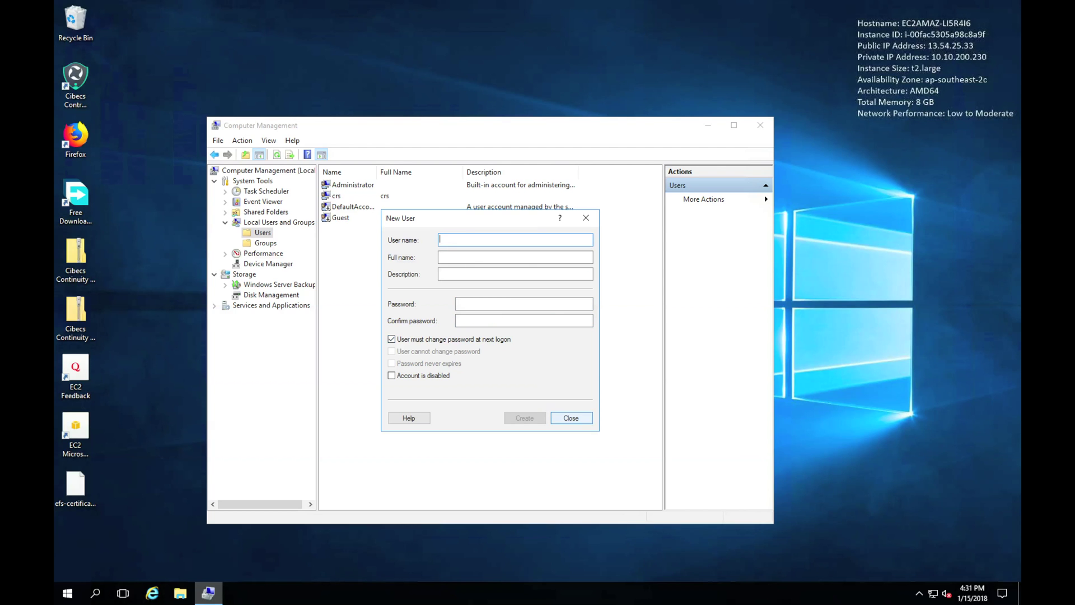
{"action": "key", "text": "Escape"}
Create a Rich Text Document named New File on the desktop
{"action": "right_click", "coordinate": [300, 70]}
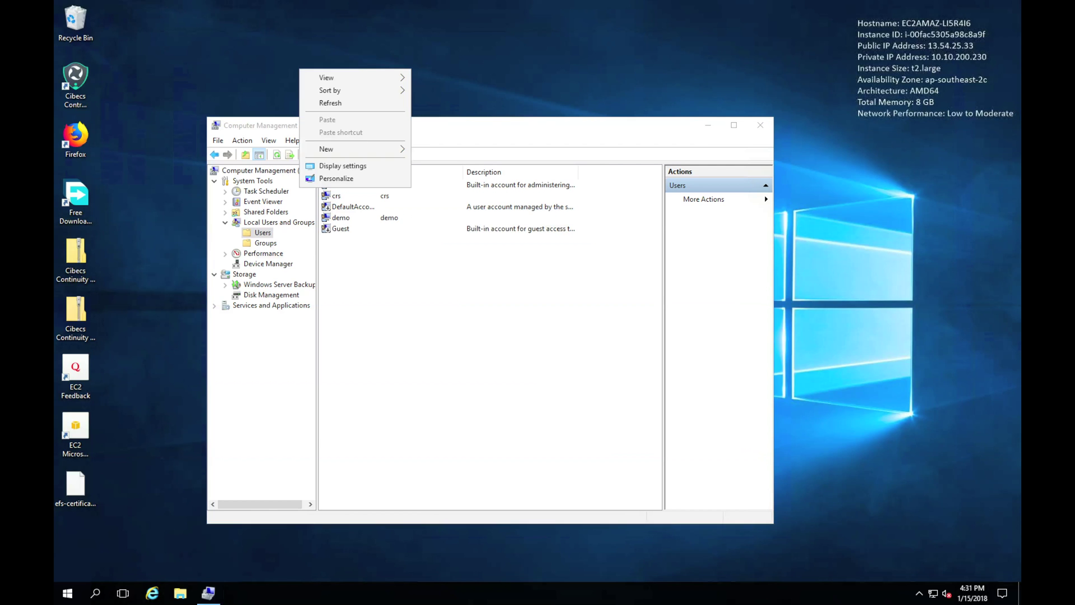
{"action": "mouse_move", "coordinate": [336, 149]}
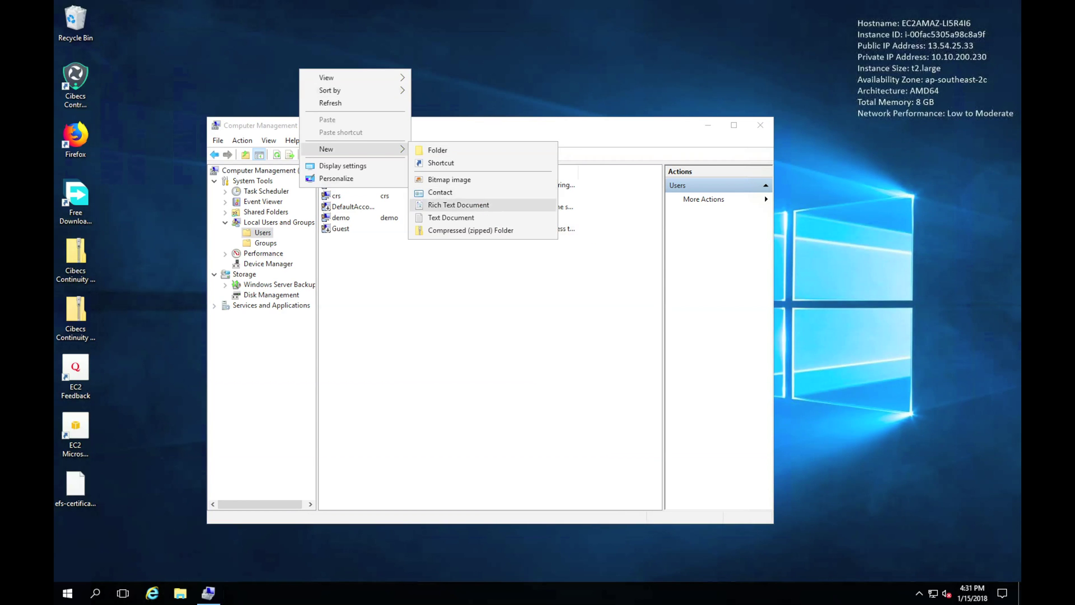
{"action": "left_click", "coordinate": [458, 205]}
{"action": "type", "text": "New File"}
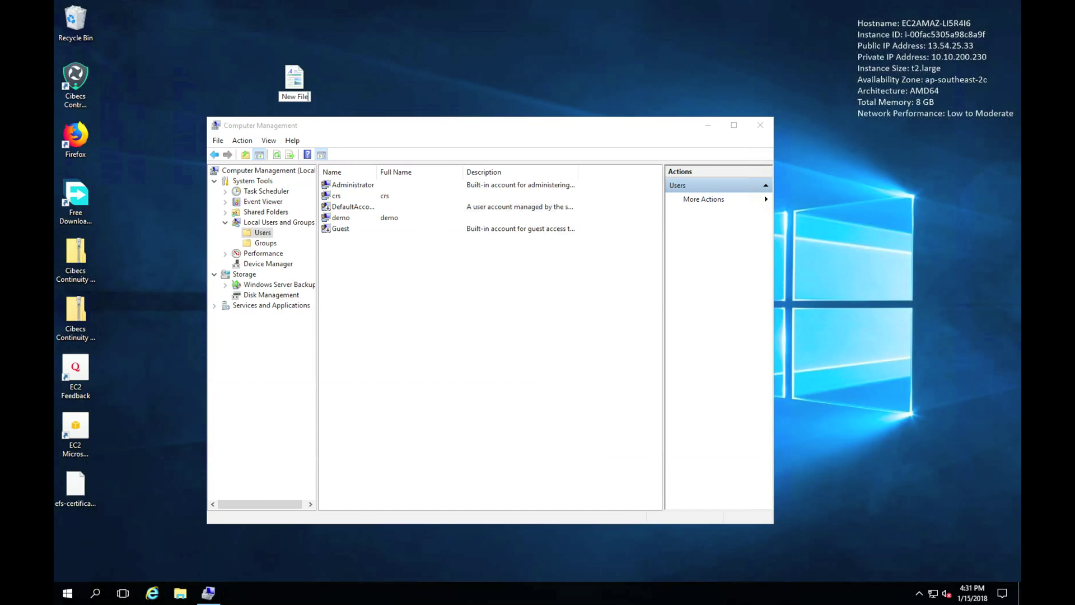
{"action": "key", "text": "Return"}
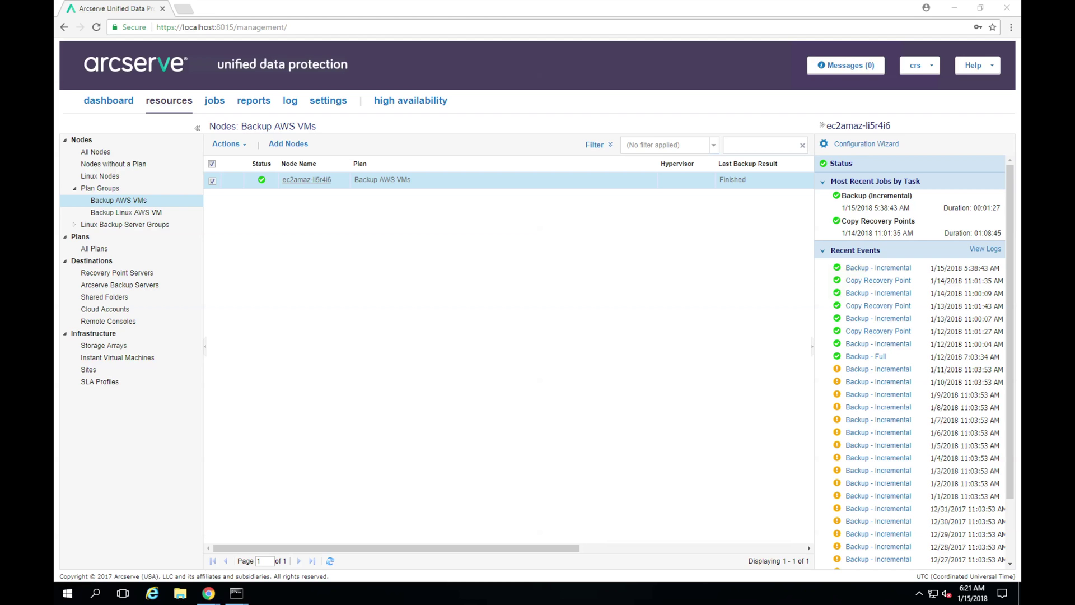
In the Arcserve UDP console, start an immediate backup of node ec2amaz-li5r4i6 in the Backup AWS VMs plan group
{"action": "left_click", "coordinate": [229, 144]}
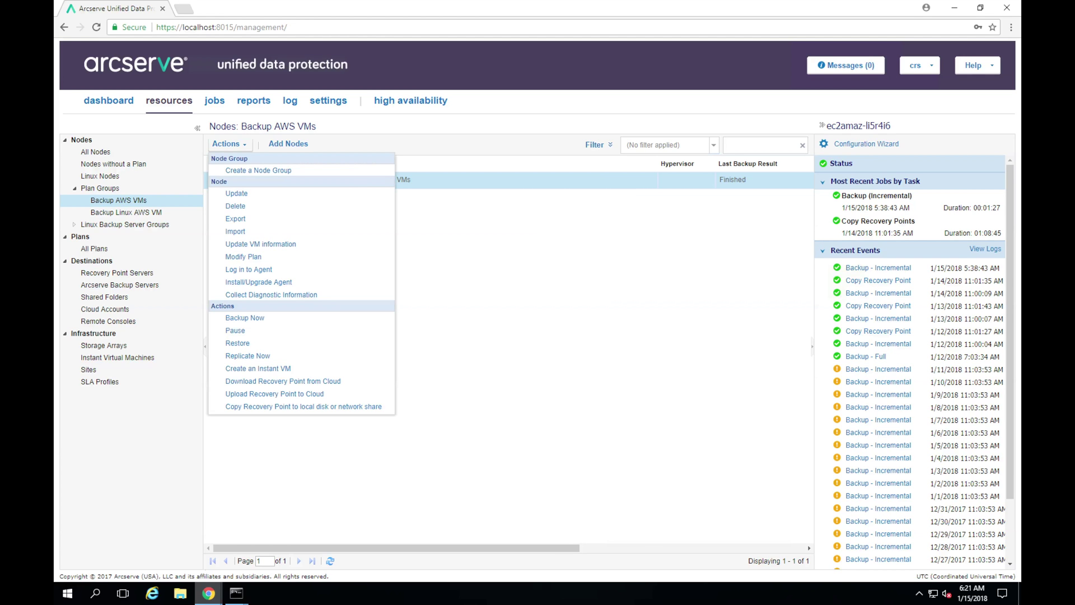
{"action": "left_click", "coordinate": [245, 318]}
{"action": "key", "text": "Return"}
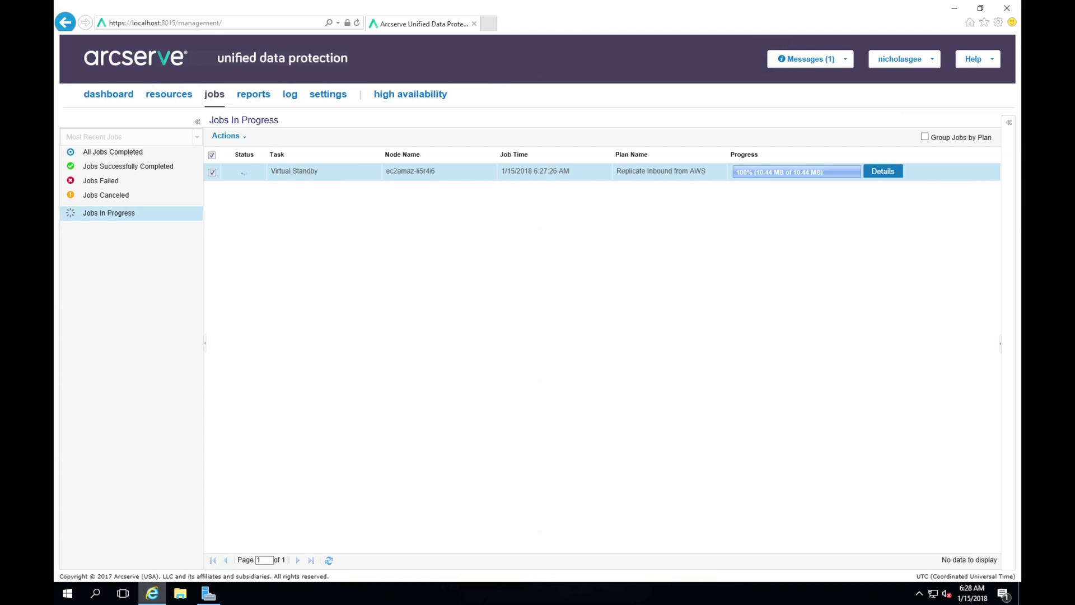
On the replication-side console, power on the standby VM of ec2amaz-li5r4i6 from its most recent recovery point snapshot
{"action": "left_click", "coordinate": [169, 95]}
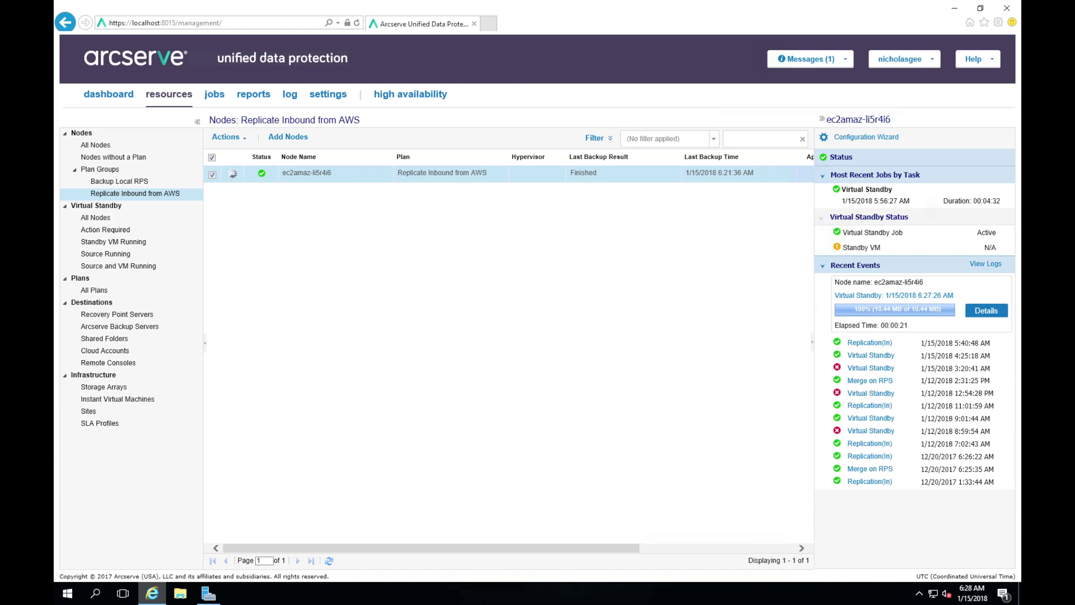
{"action": "left_click", "coordinate": [986, 310]}
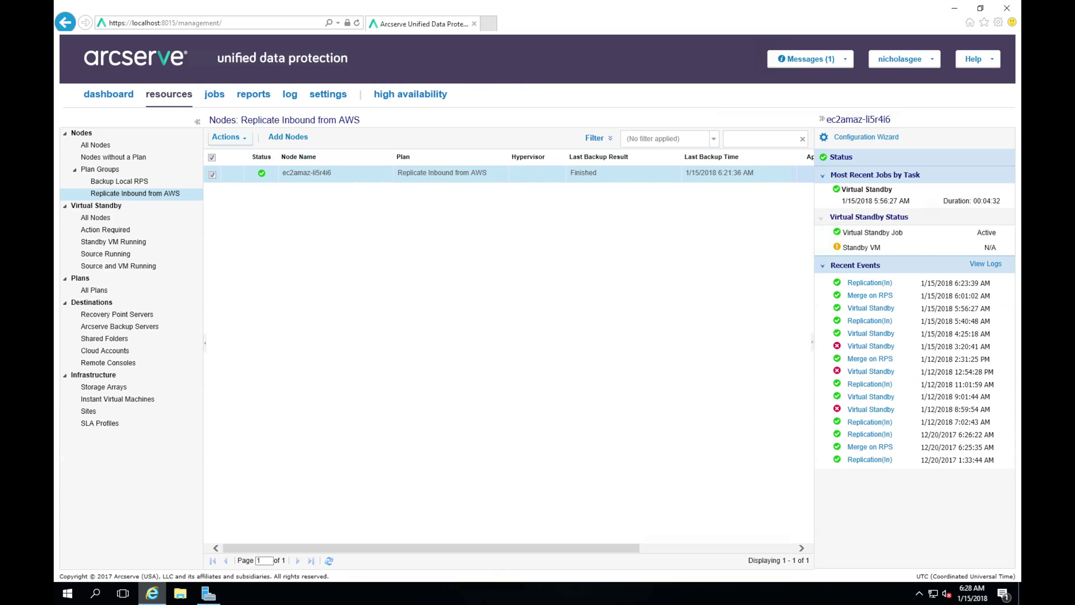
{"action": "left_click", "coordinate": [227, 137]}
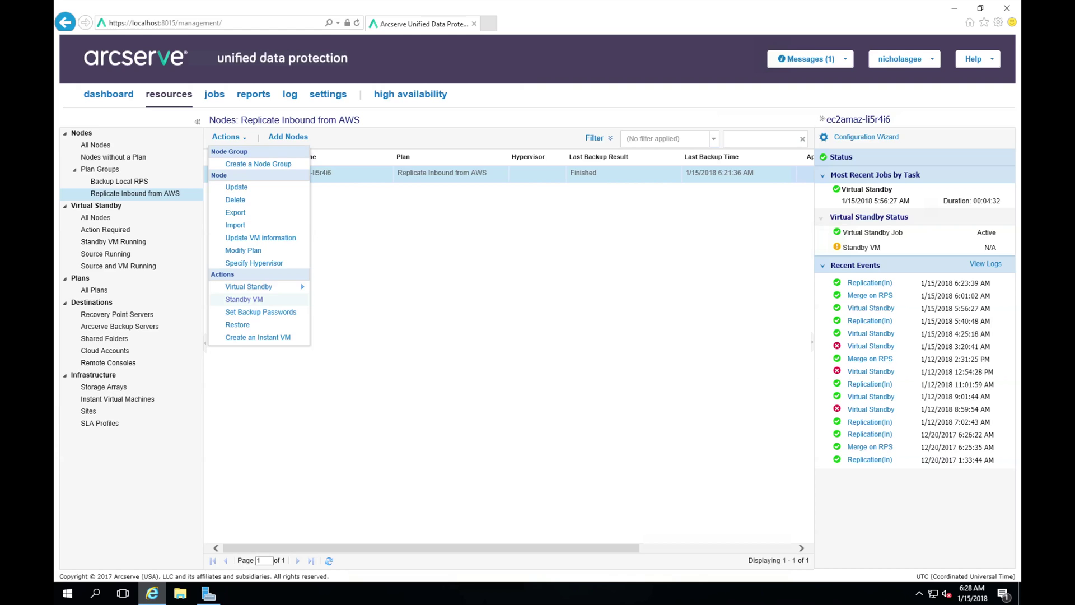
{"action": "left_click", "coordinate": [244, 299]}
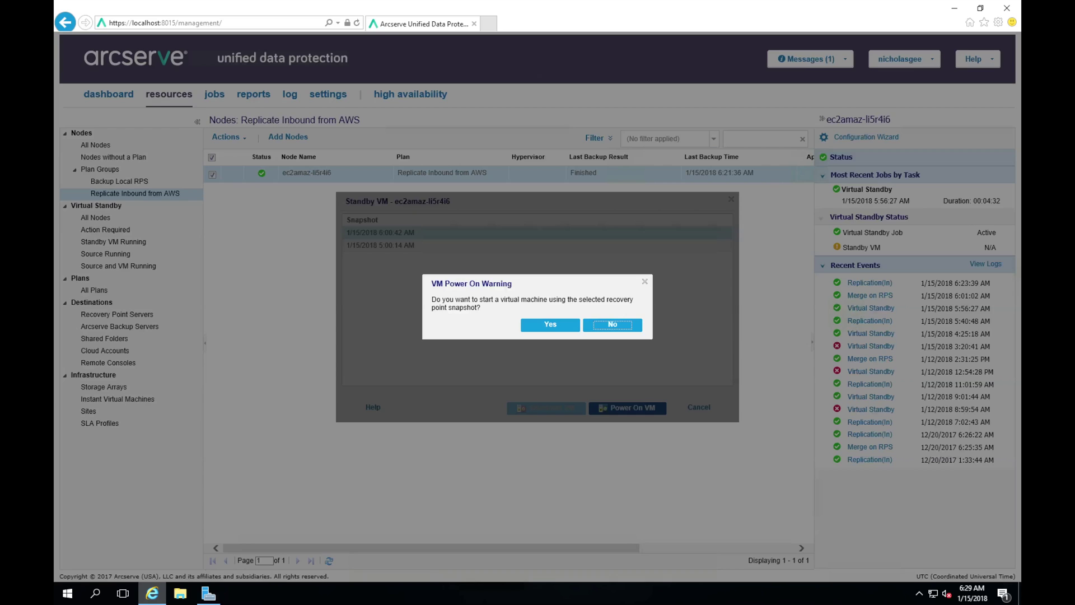
{"action": "left_click", "coordinate": [550, 325]}
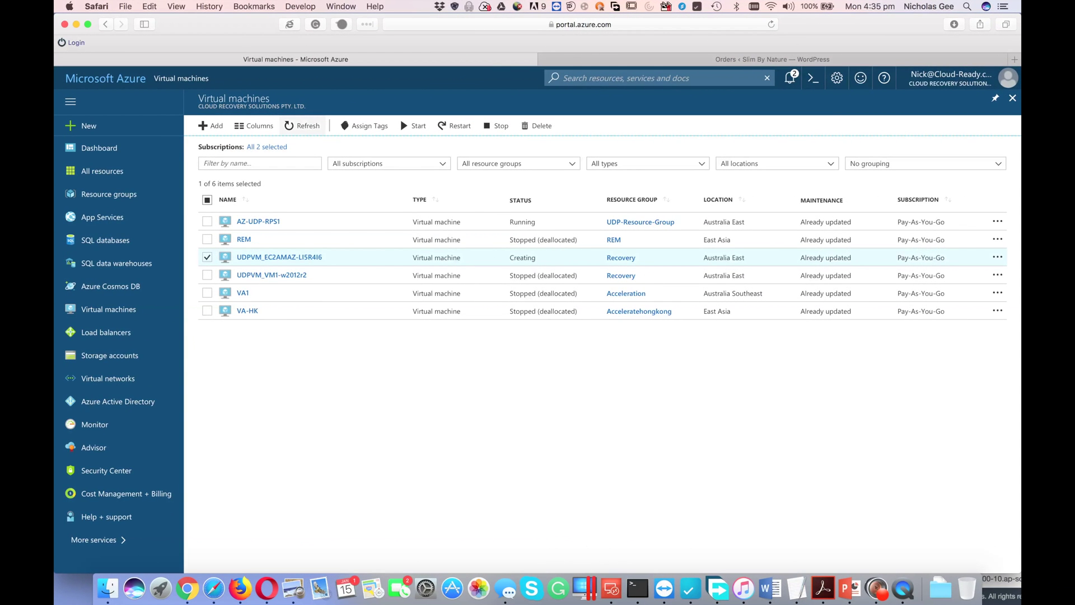
In the Azure portal, refresh the virtual machines list, open UDPVM_EC2AMAZ-LI5R4I6 and copy its public IP address
{"action": "left_click", "coordinate": [303, 125]}
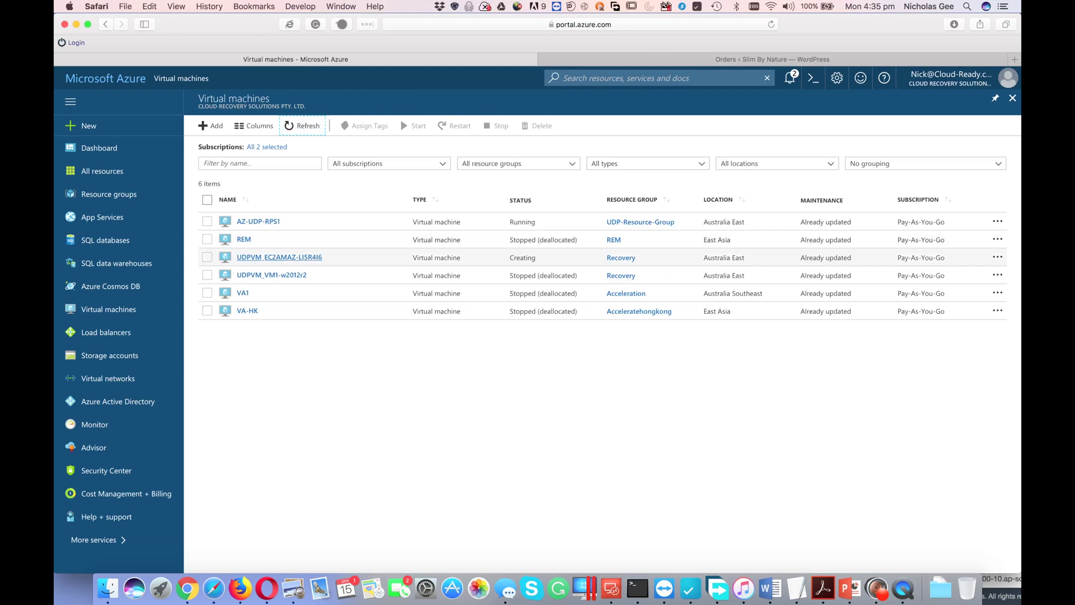
{"action": "left_click", "coordinate": [279, 257]}
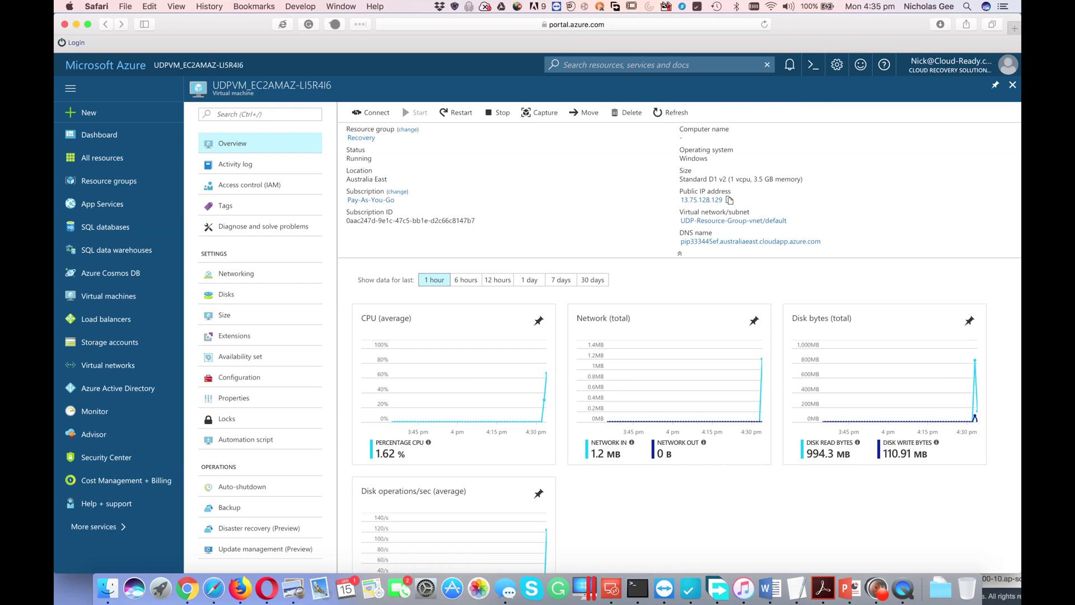
{"action": "left_click", "coordinate": [729, 200]}
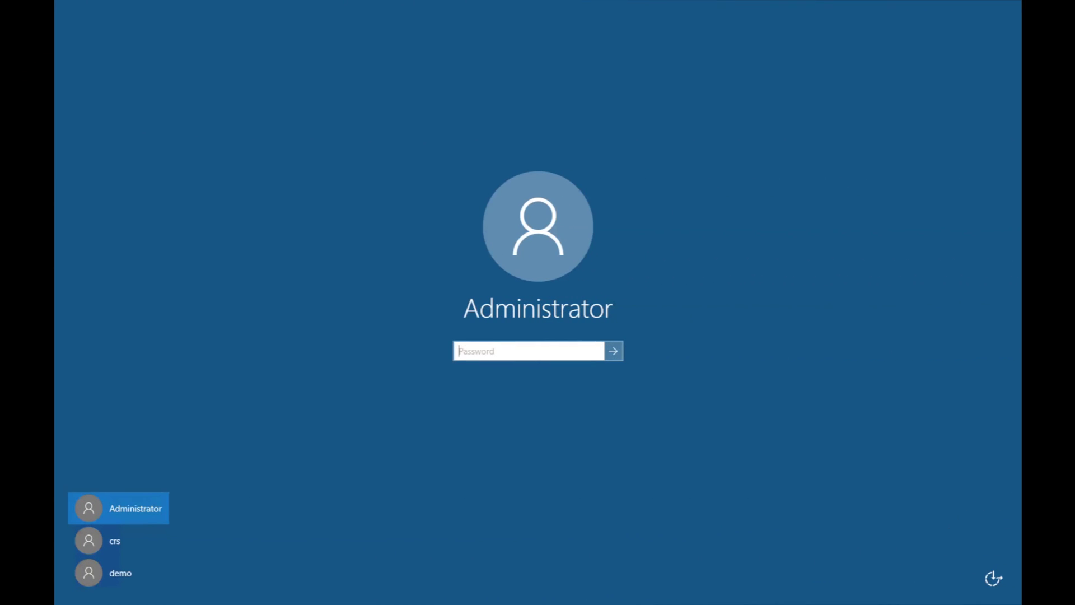
Sign in to the recovered server as Administrator with the account password, decline network discovery and try to open New File
{"action": "type", "text": "a••••••••••••"}
{"action": "key", "text": "Return"}
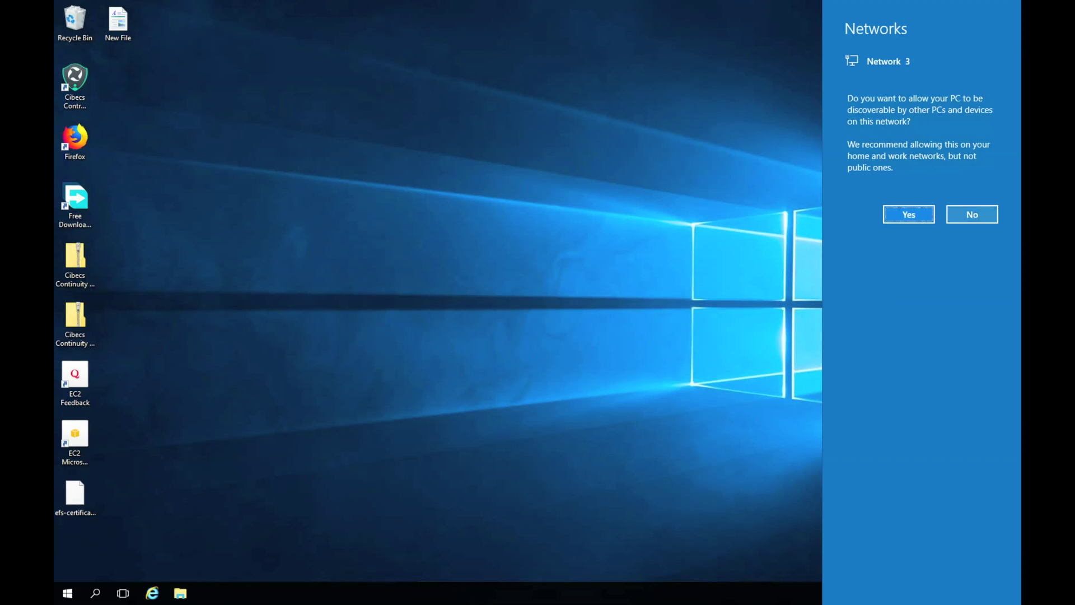
{"action": "left_click", "coordinate": [972, 215]}
{"action": "double_click", "coordinate": [118, 24]}
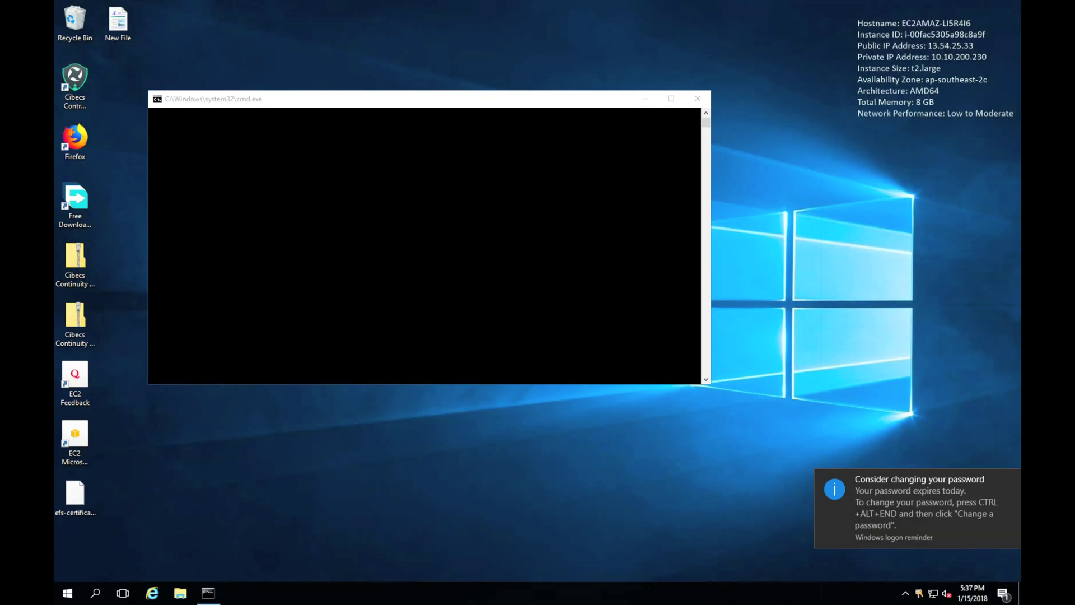
Open Computer Management through Server Manager and check the local Users list for the demo account
{"action": "left_click", "coordinate": [68, 593]}
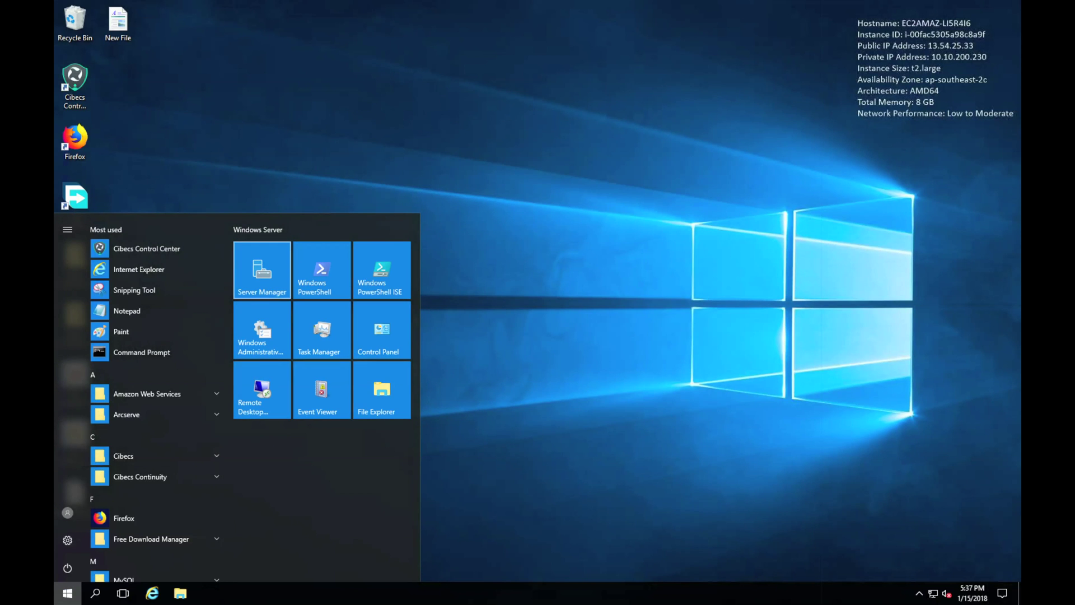
{"action": "left_click", "coordinate": [262, 270]}
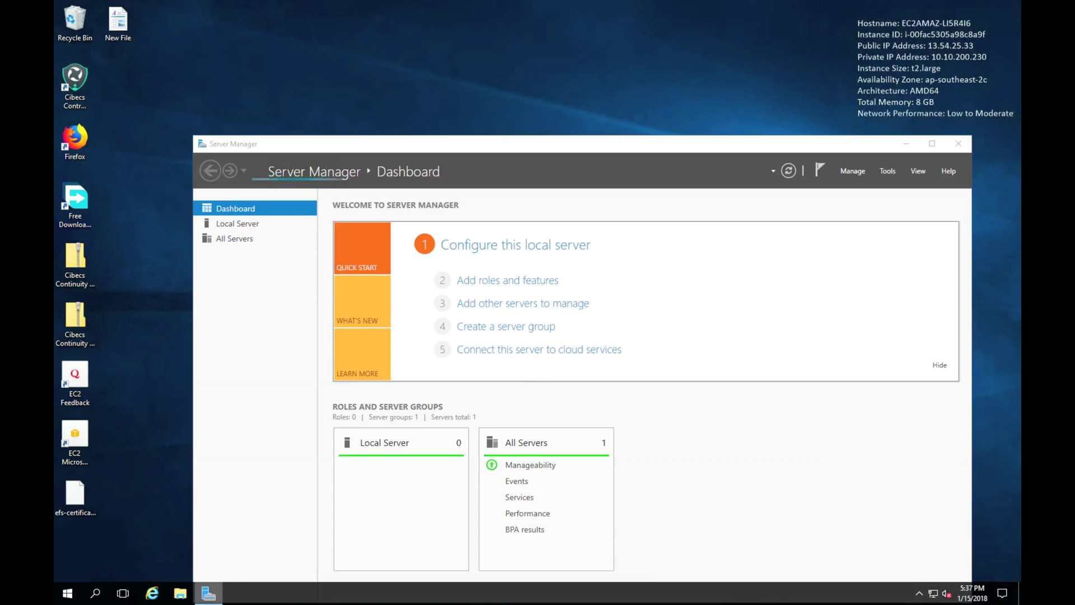
{"action": "left_click", "coordinate": [852, 171]}
{"action": "mouse_move", "coordinate": [888, 171]}
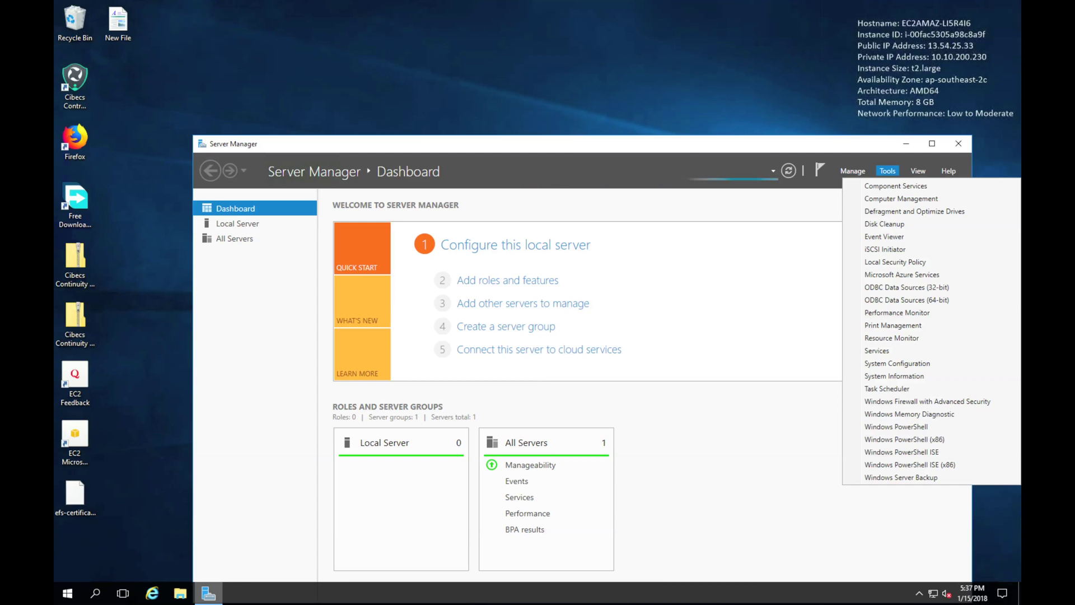
{"action": "left_click", "coordinate": [901, 198]}
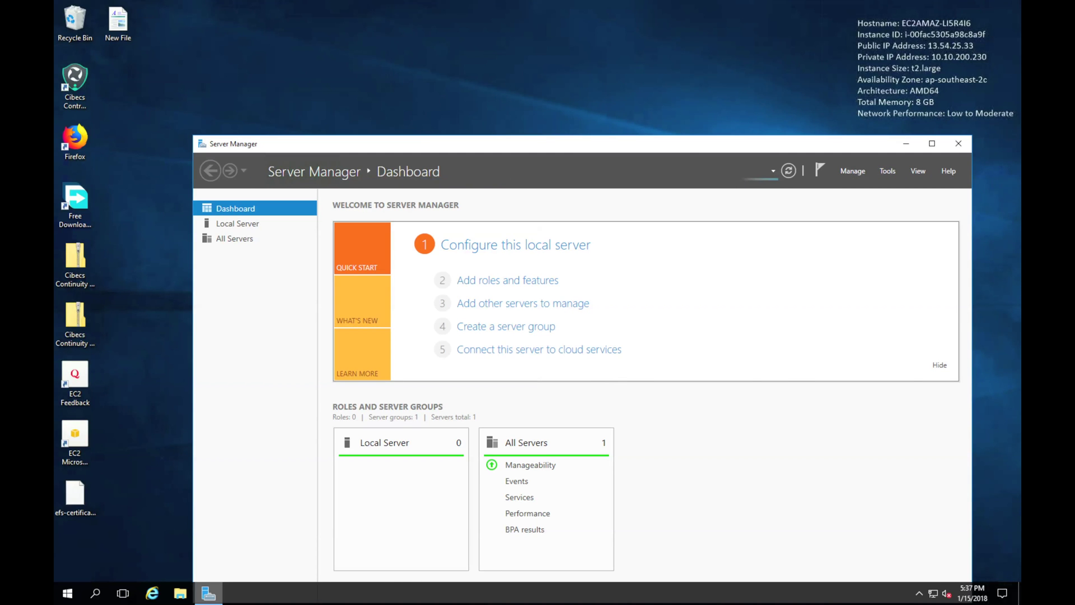
{"action": "left_click", "coordinate": [123, 128]}
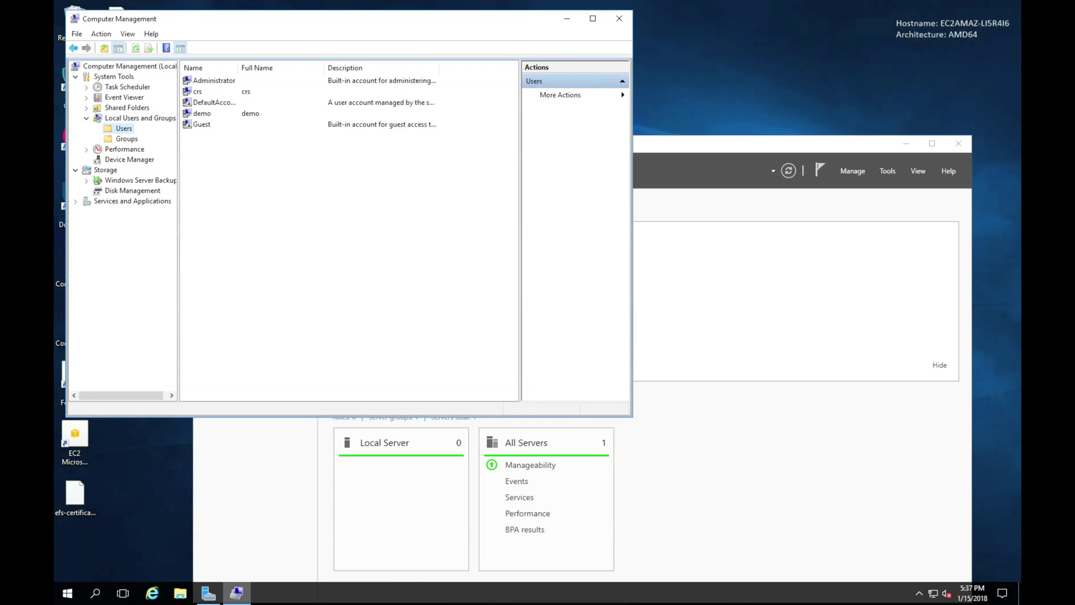
{"action": "left_click", "coordinate": [202, 113]}
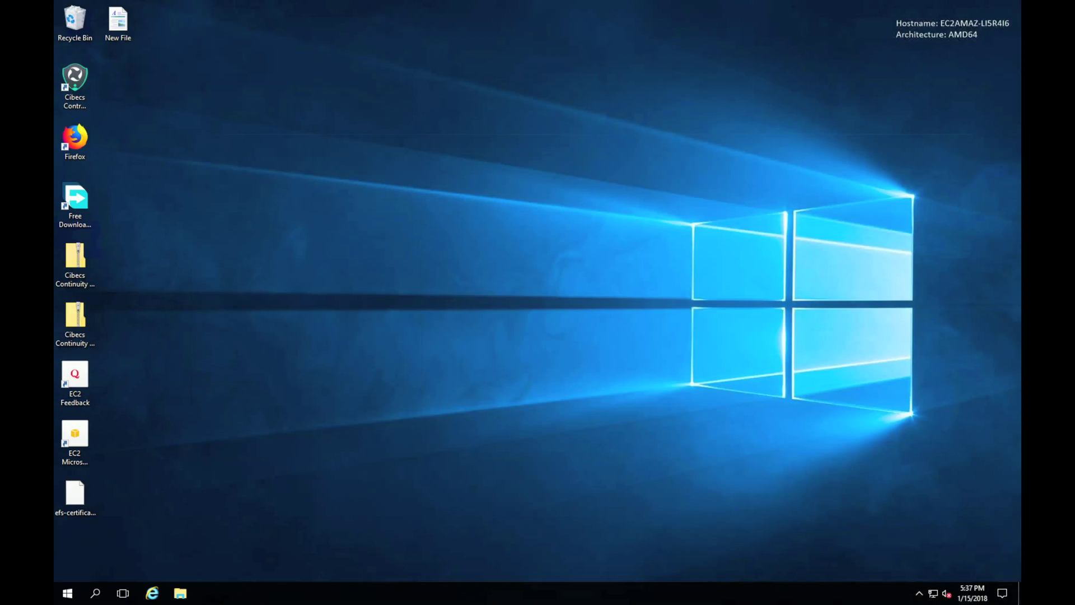